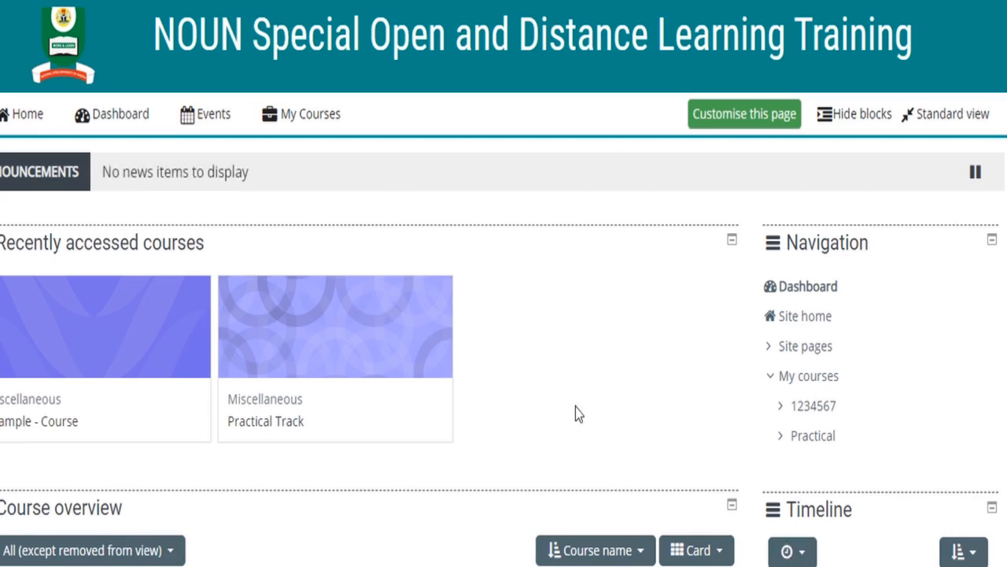
Open the Example - Course from the dashboard's course overview
scroll(575, 406, "down", 4)
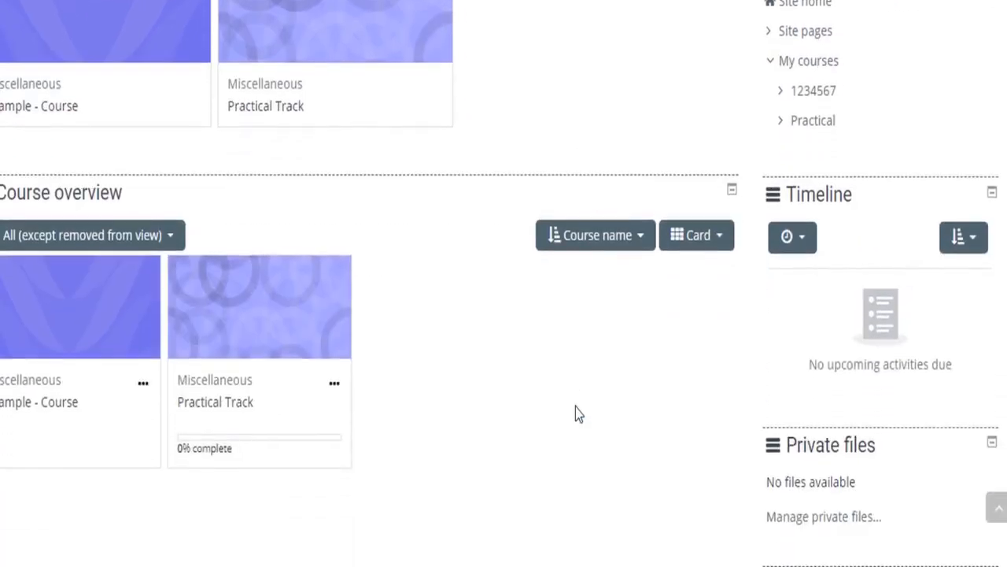
scroll(576, 407, "down", 1)
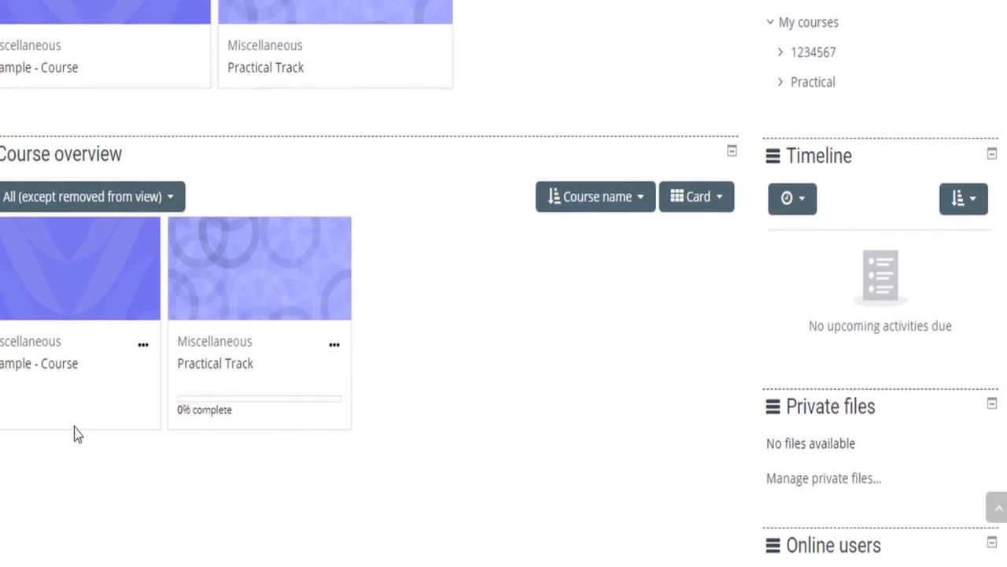
left_click(55, 364)
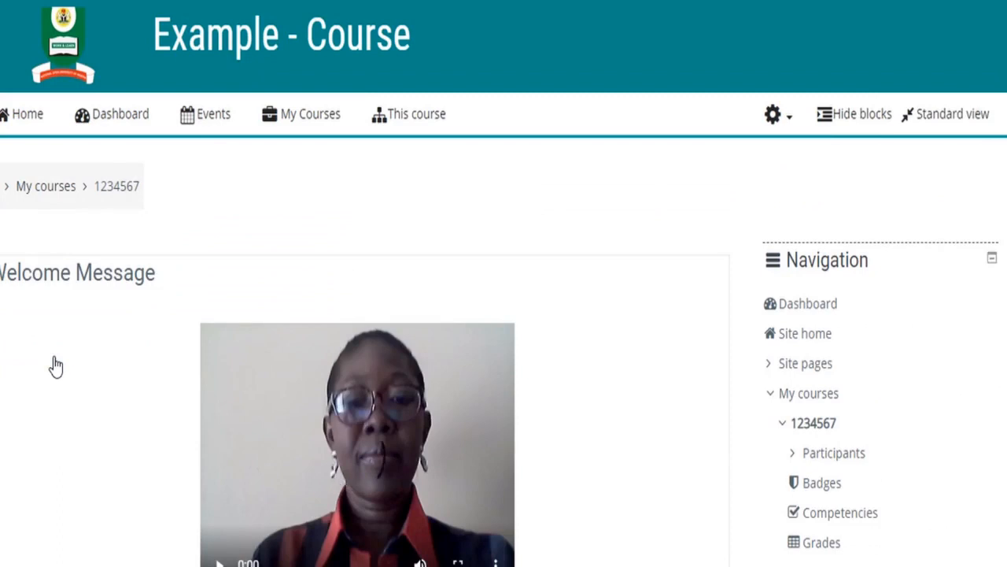
Turn editing on for the Example - Course
scroll(55, 365, "down", 3)
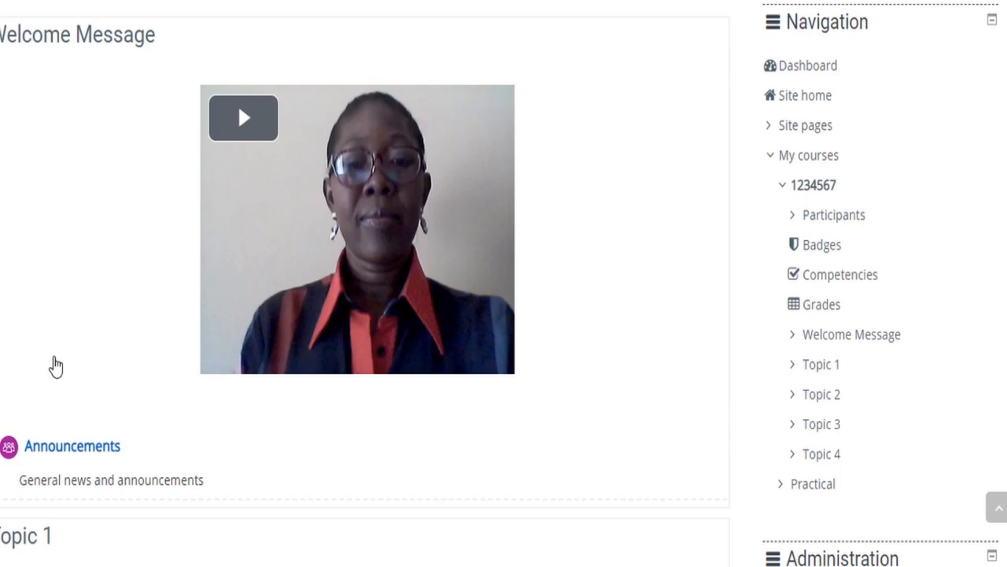
scroll(55, 366, "down", 3)
scroll(55, 366, "down", 2)
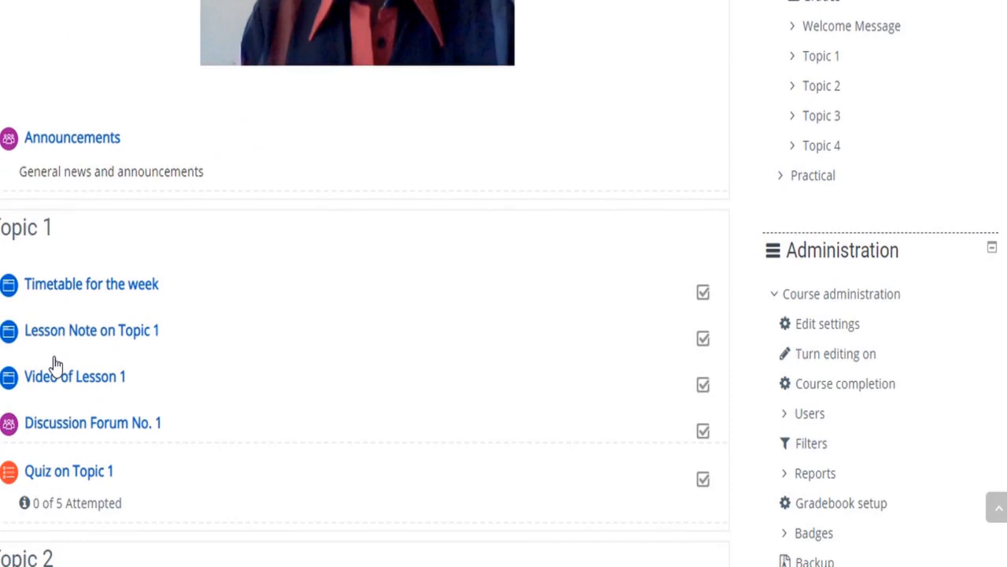
scroll(55, 365, "down", 1)
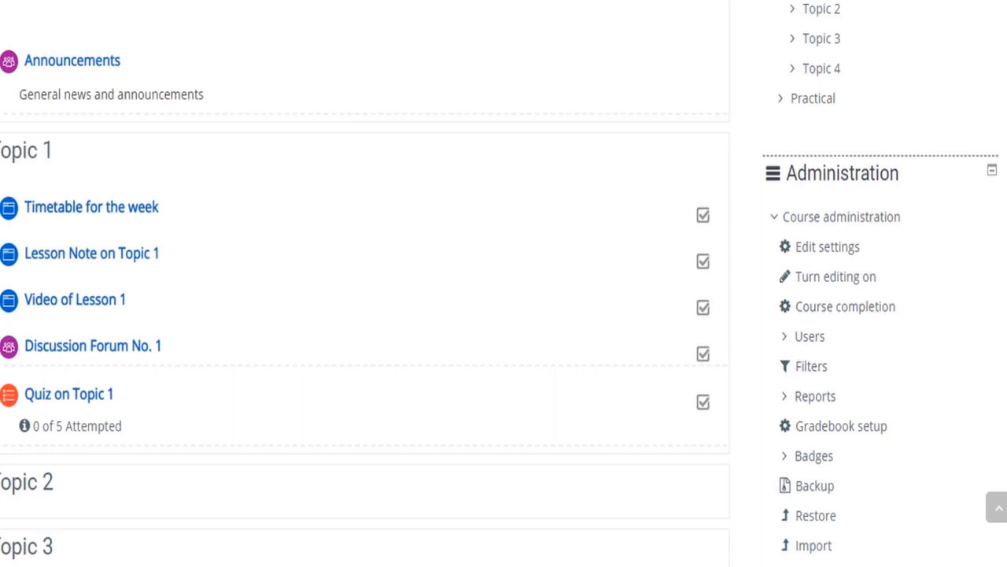
left_click(817, 282)
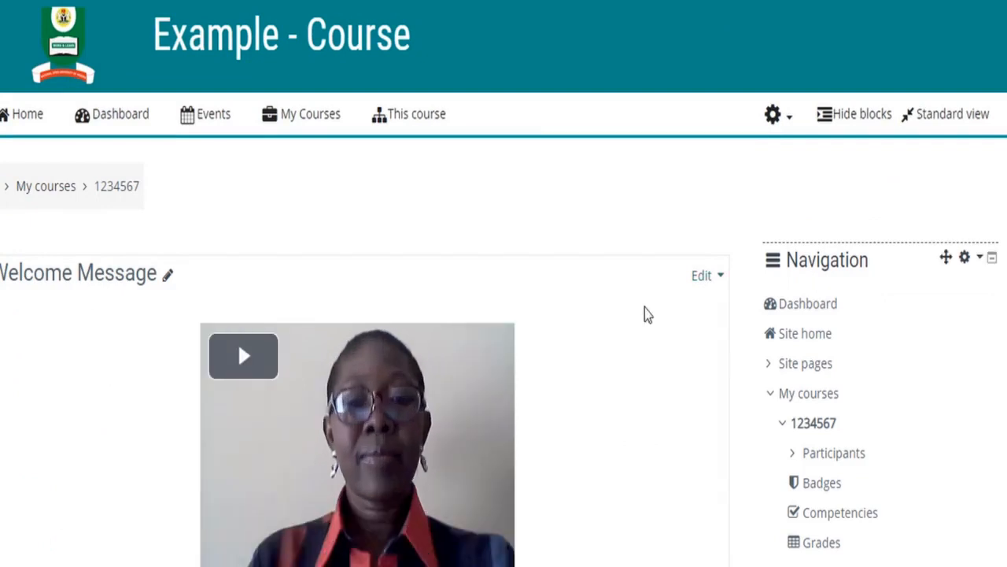
Open the settings of the Lesson Note on Topic 1 page under Topic 1 for editing
scroll(644, 308, "down", 3)
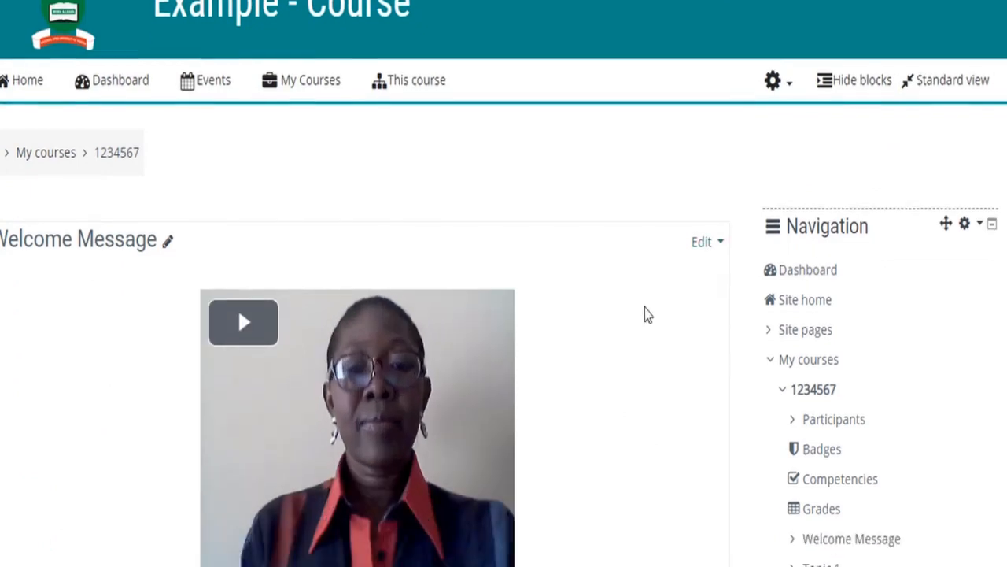
scroll(644, 309, "down", 4)
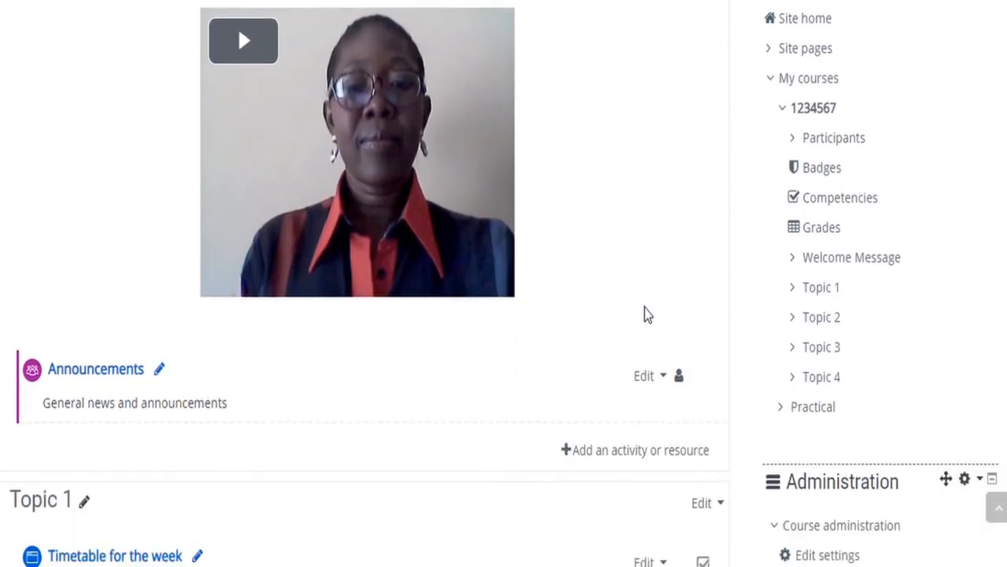
scroll(645, 308, "down", 4)
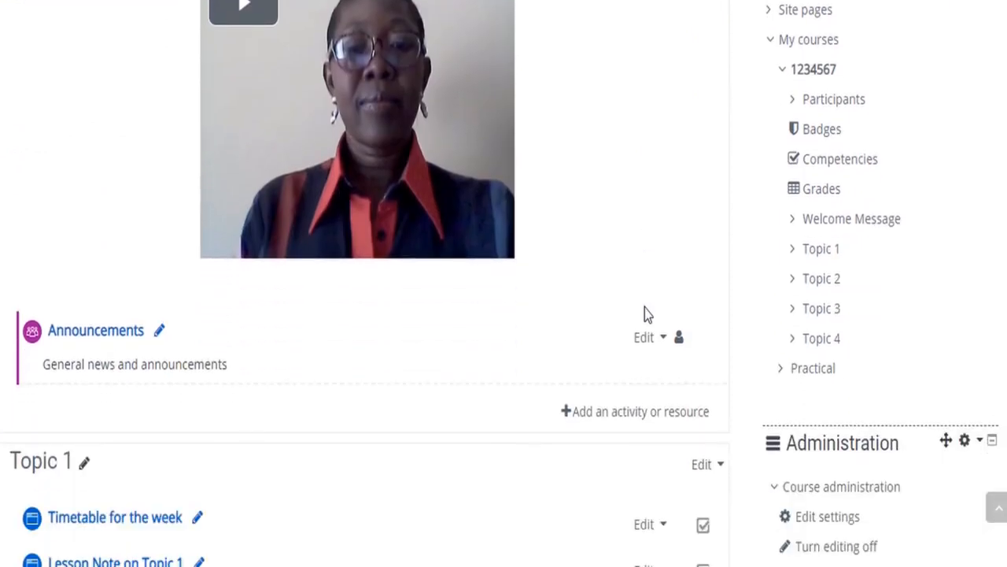
scroll(645, 314, "down", 2)
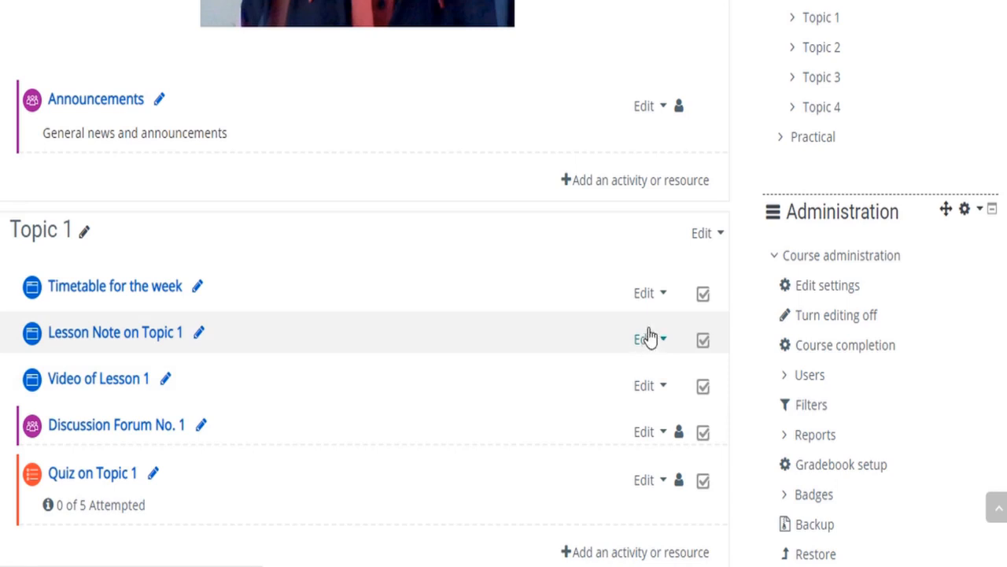
left_click(648, 337)
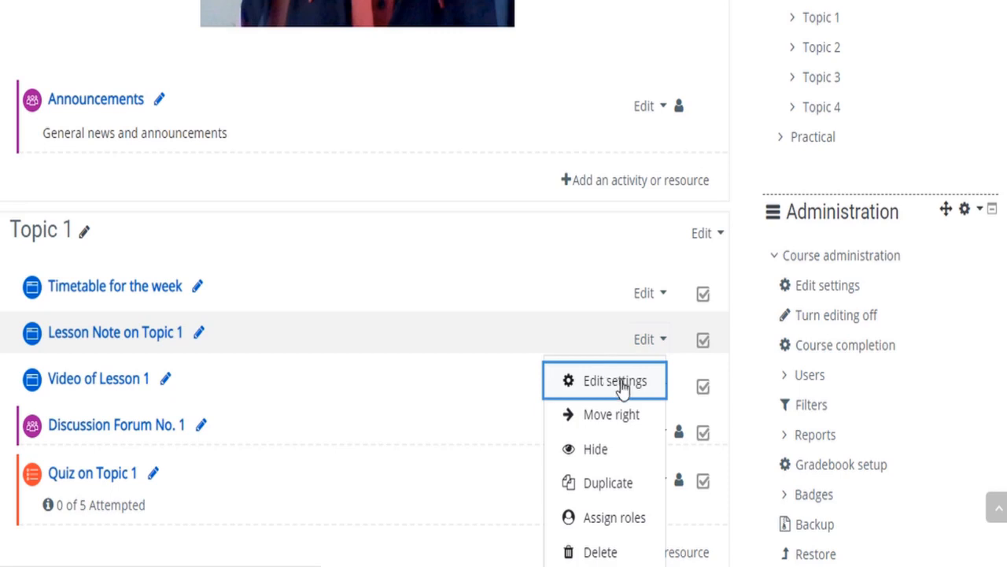
key("Escape")
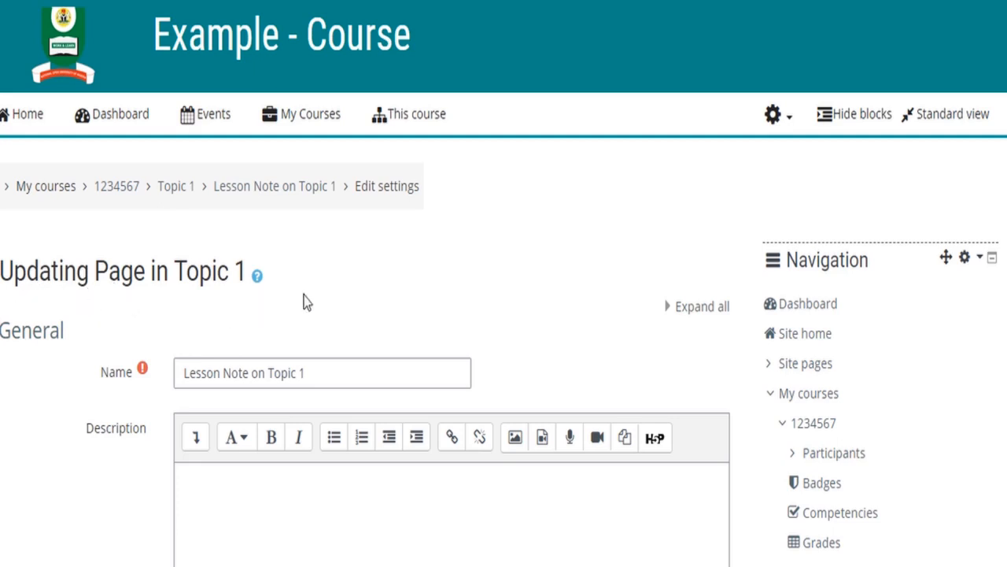
Start inserting an image into the lesson note's Description and browse the repositories for the image file
scroll(307, 303, "down", 4)
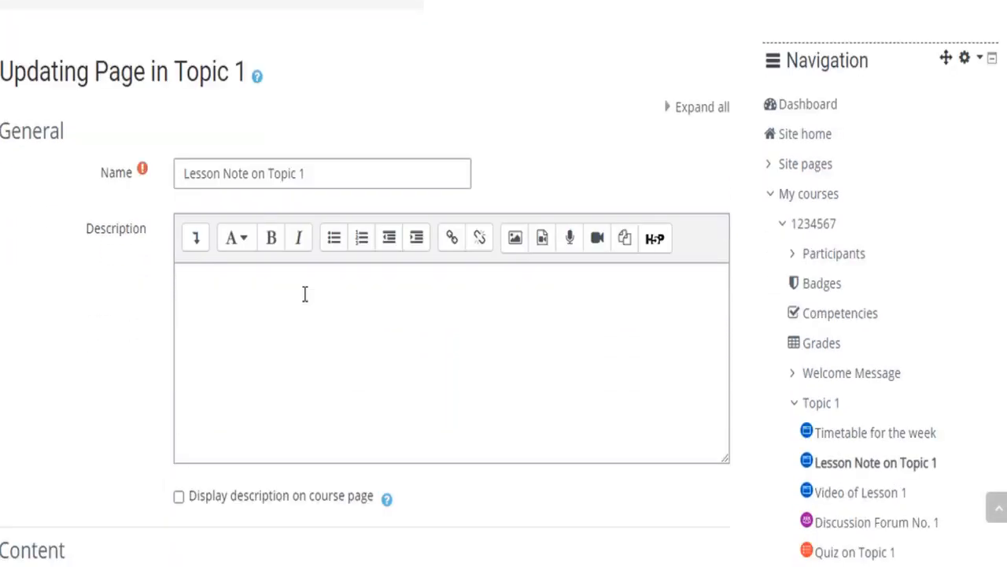
scroll(306, 297, "down", 3)
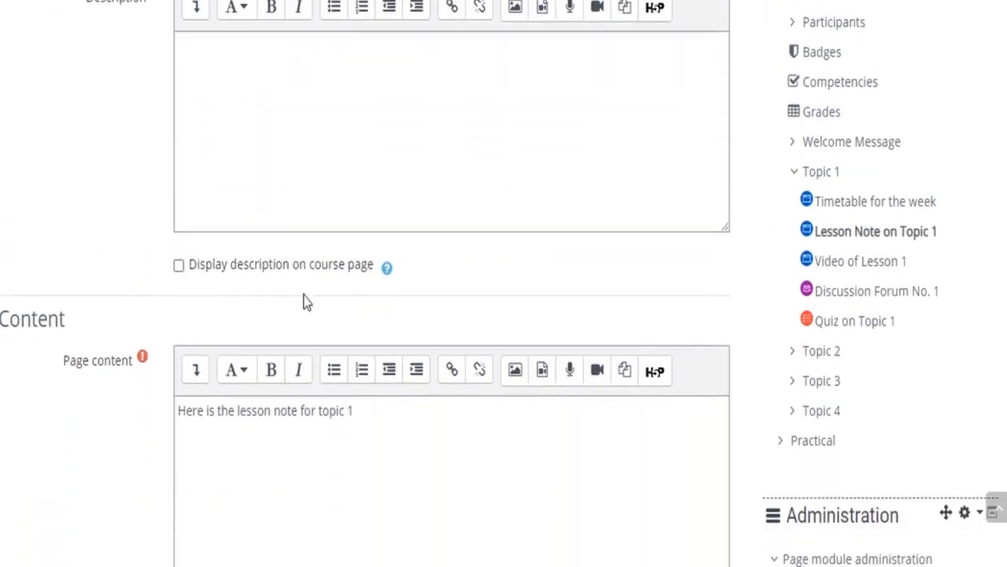
scroll(307, 303, "down", 3)
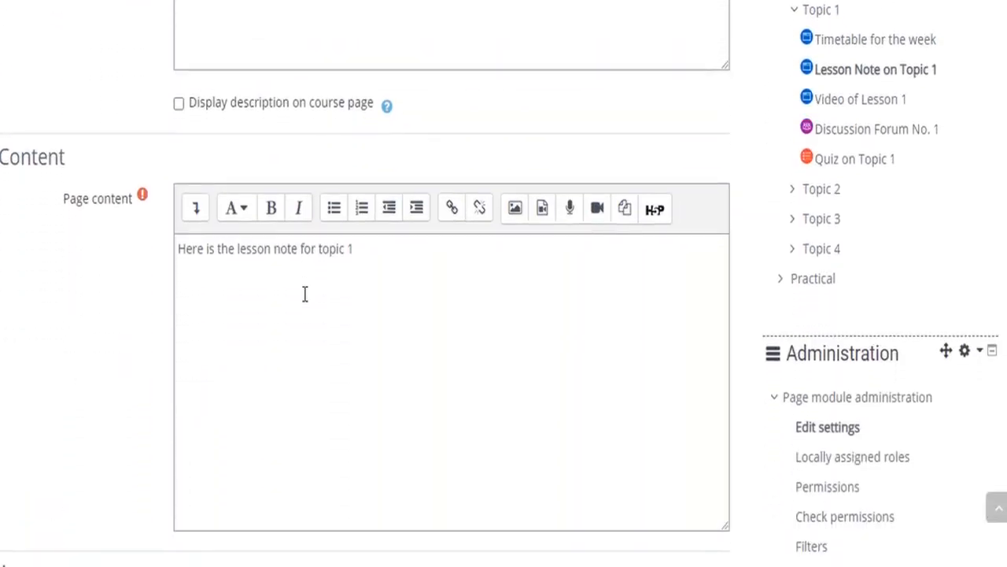
scroll(306, 294, "down", 1)
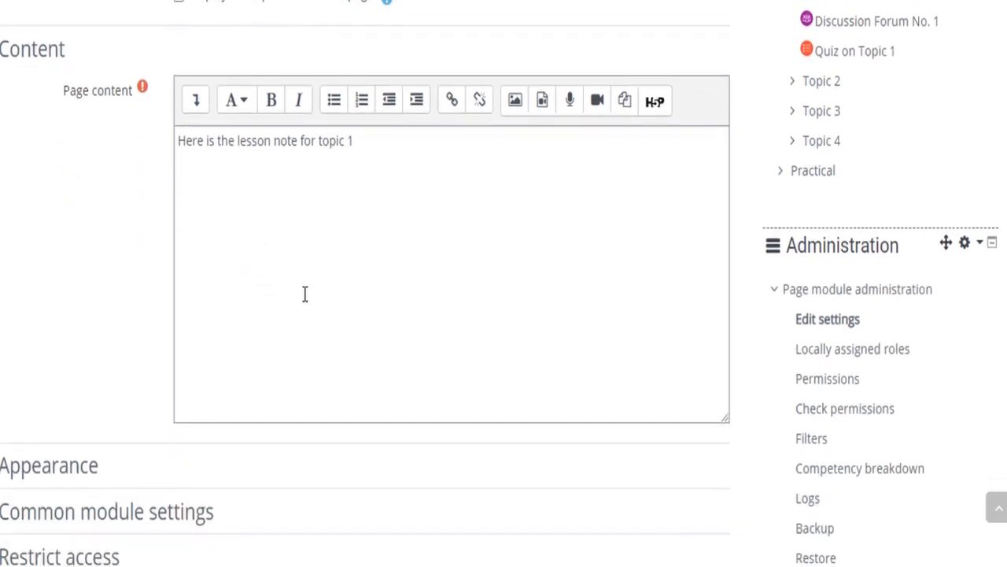
scroll(305, 294, "up", 5)
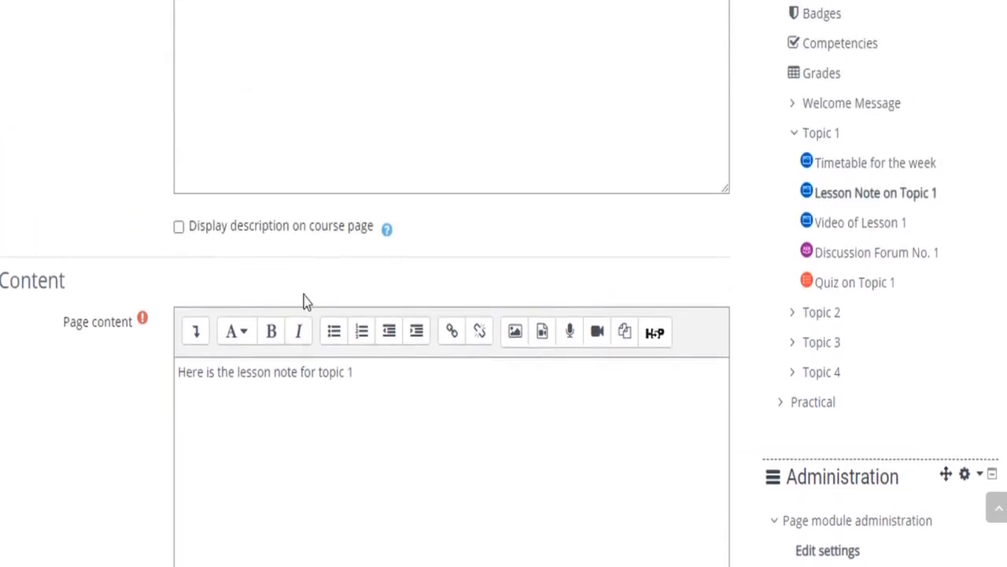
scroll(305, 302, "up", 4)
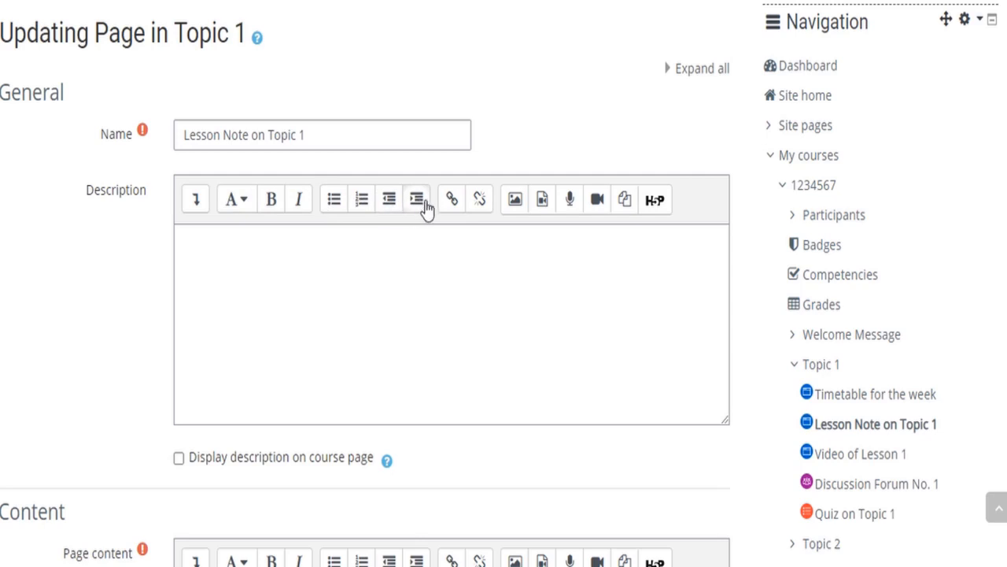
left_click(514, 202)
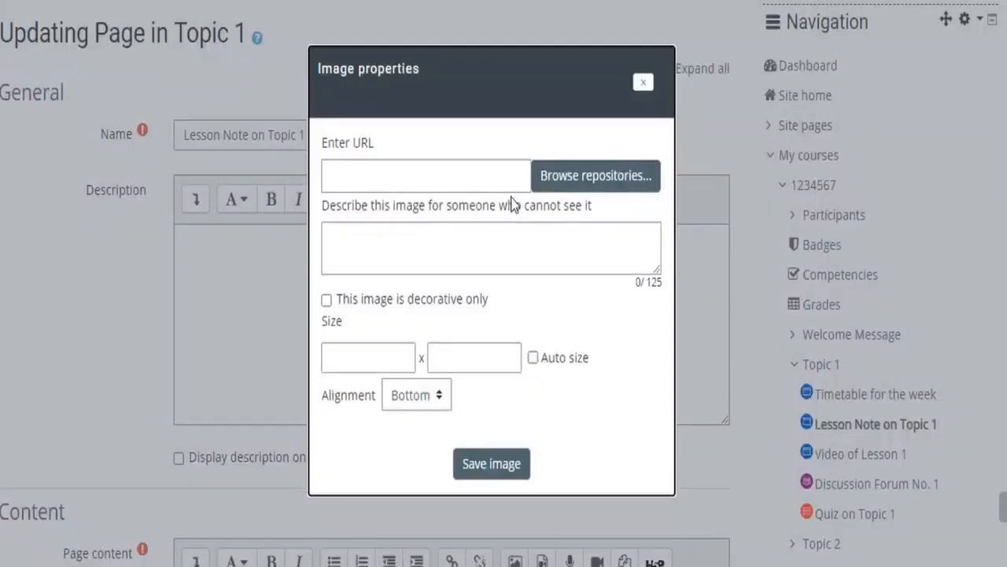
left_click(591, 184)
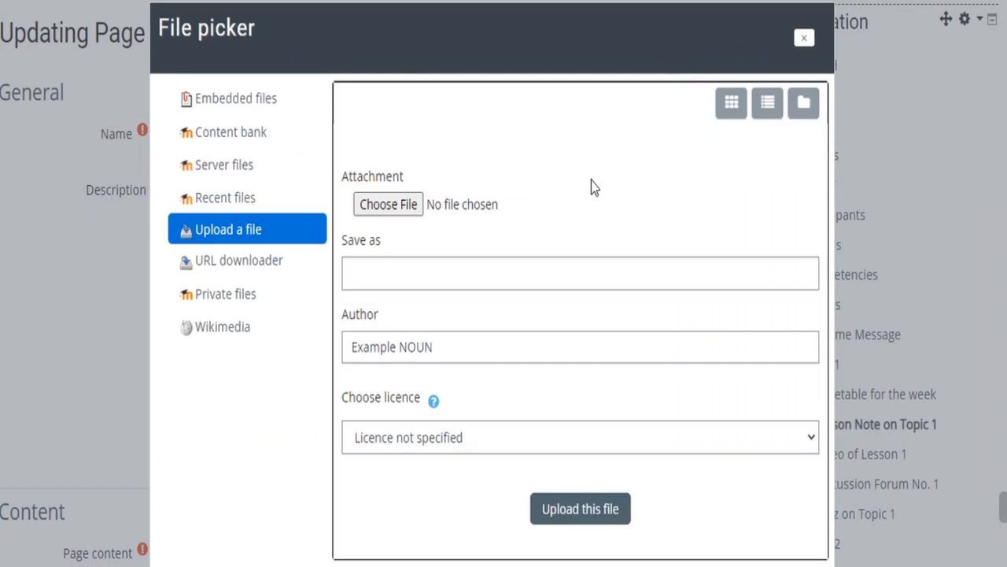
Upload the picture 20201022_150353.jpg from the Saved Pictures folder as the Description image
left_click(389, 204)
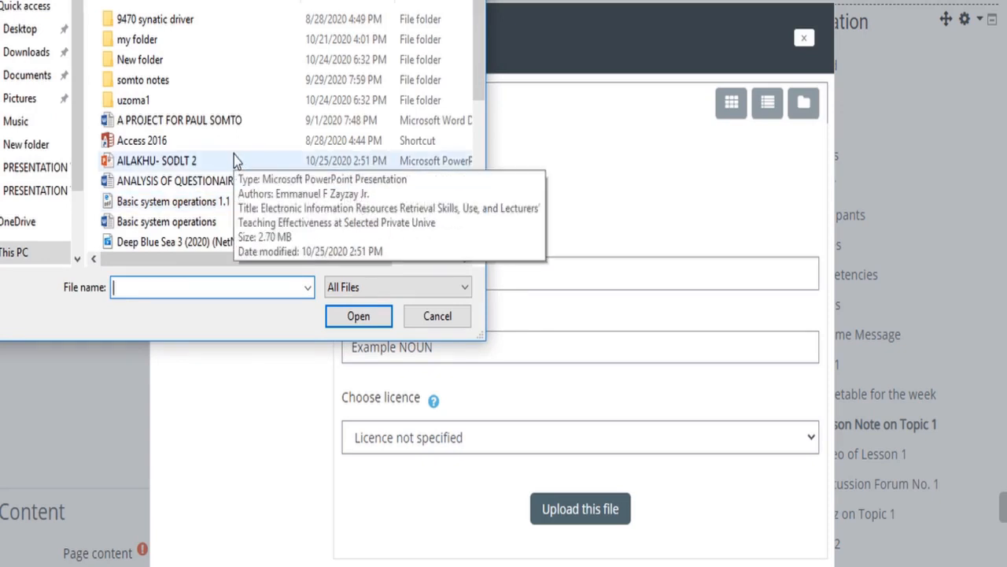
left_click(17, 100)
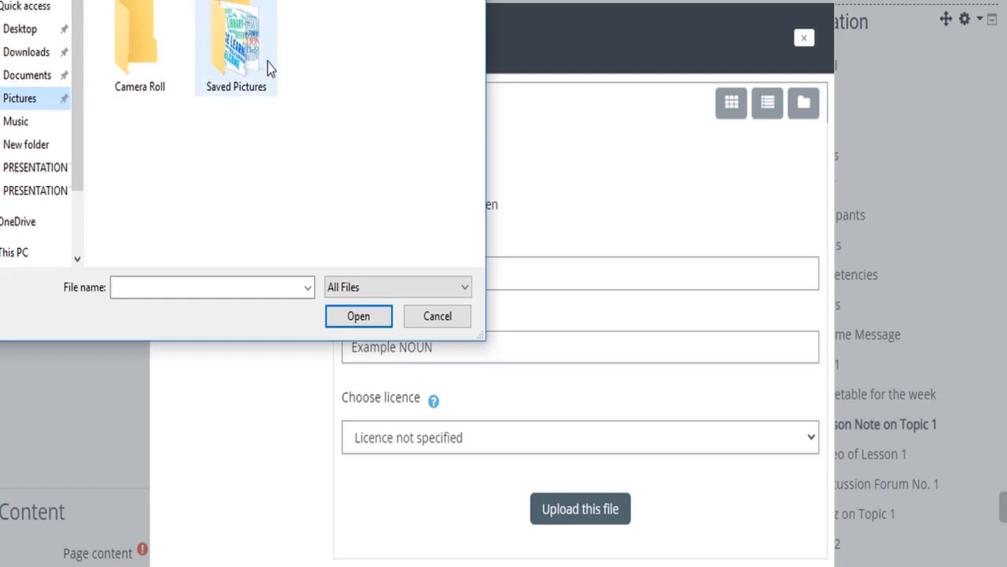
left_click(240, 58)
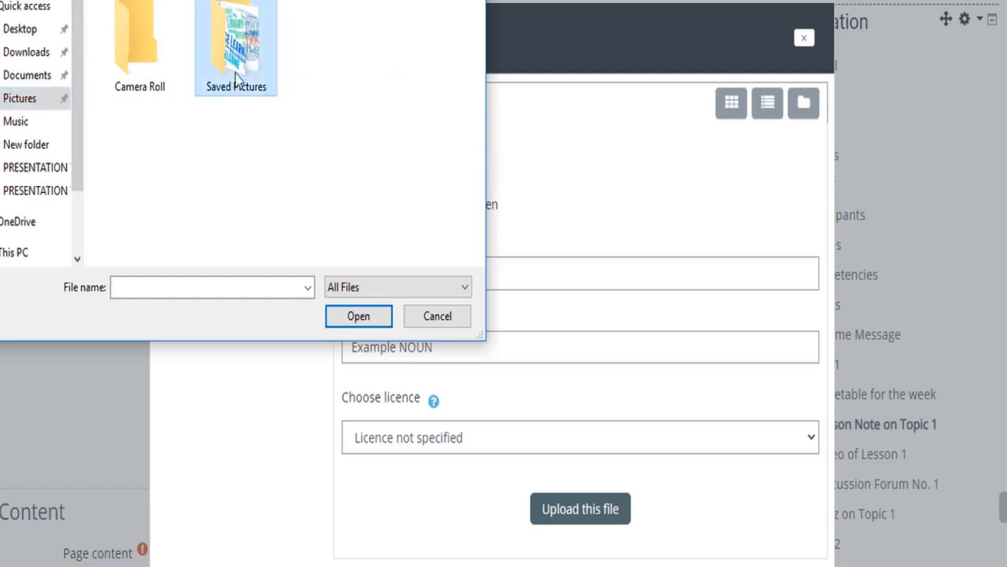
left_click(348, 318)
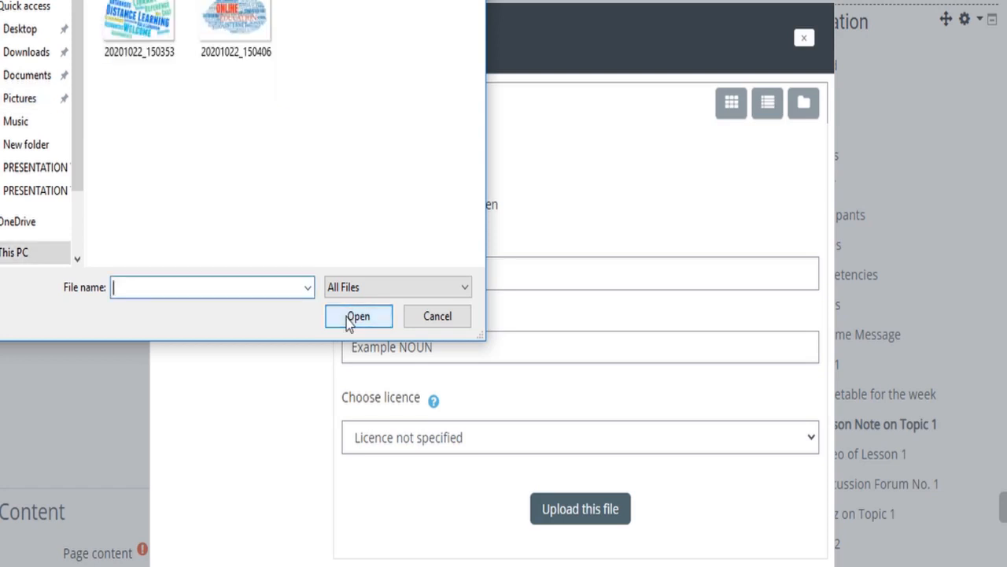
left_click(143, 32)
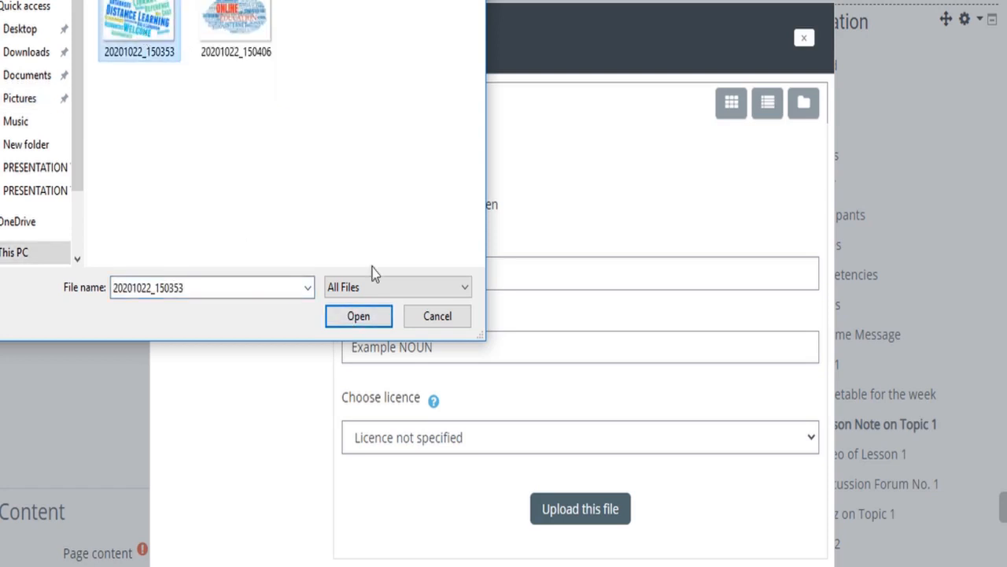
left_click(368, 319)
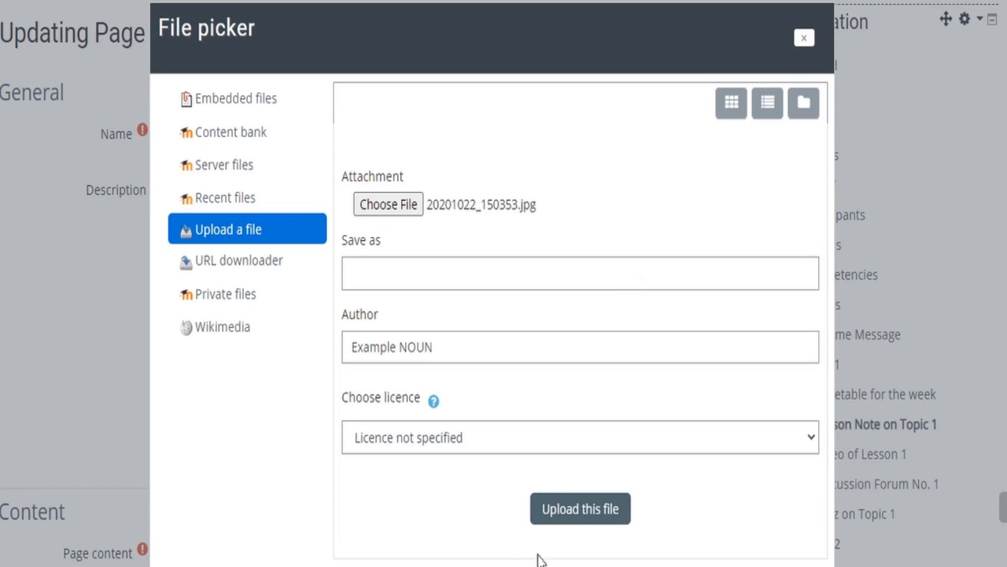
left_click(556, 519)
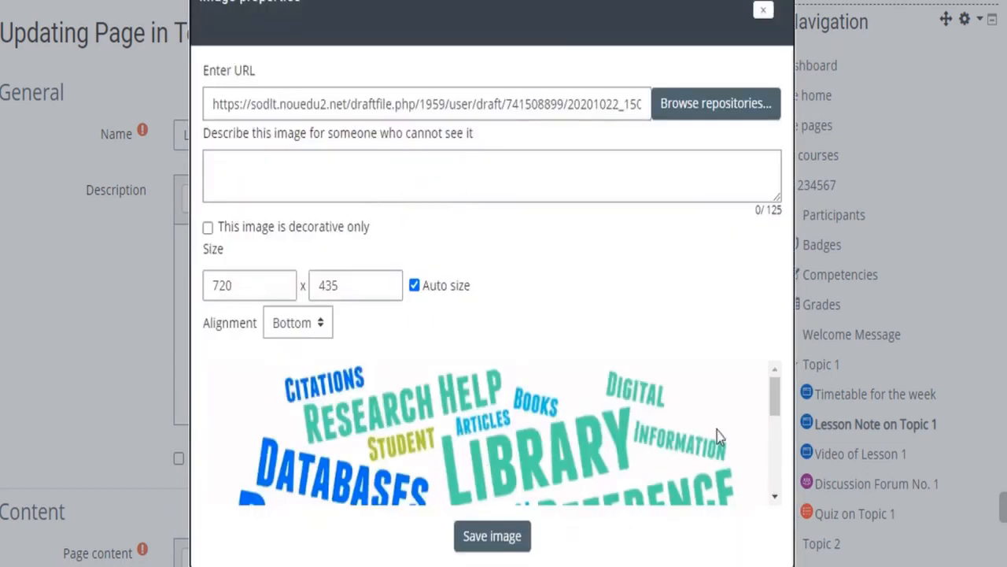
Review the image preview and alignment options, and try to save the image with Bottom alignment and no description
scroll(770, 502, "down", 3)
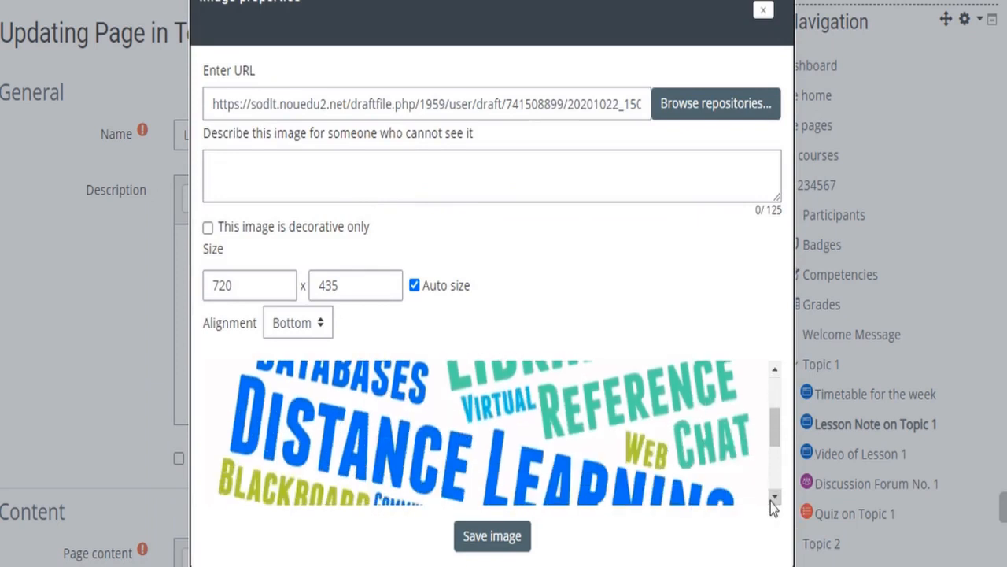
scroll(775, 500, "down", 4)
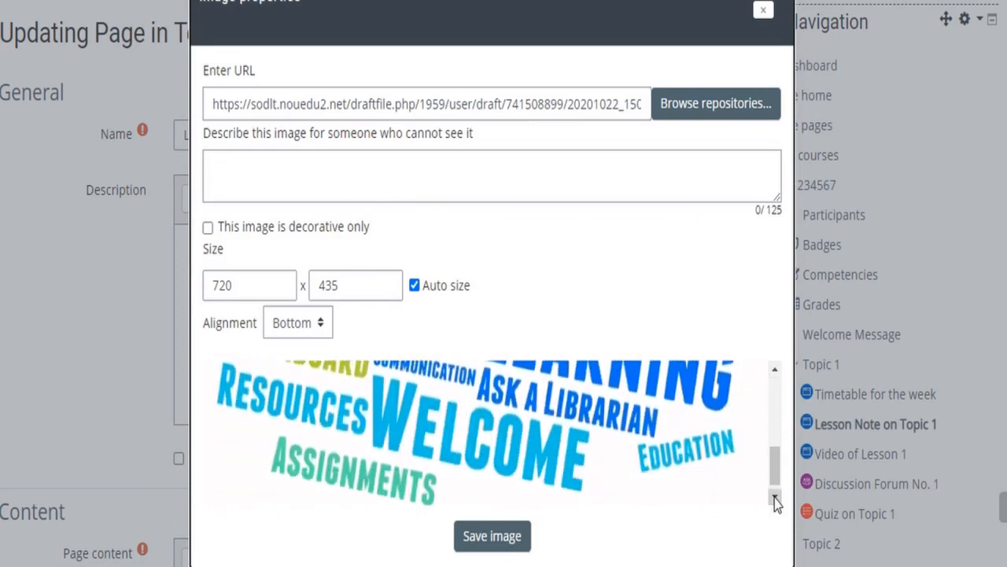
left_click(775, 368)
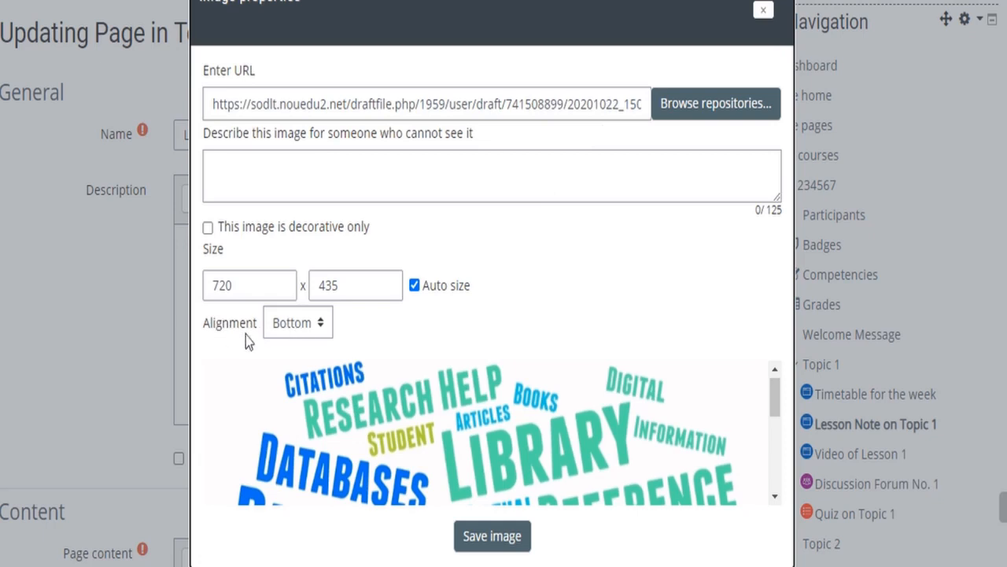
left_click(324, 328)
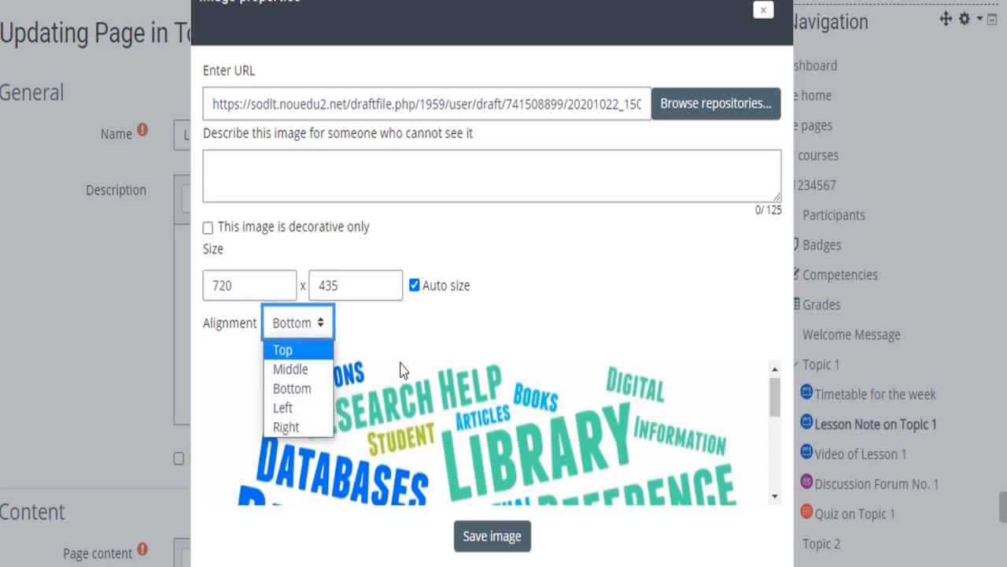
left_click(322, 325)
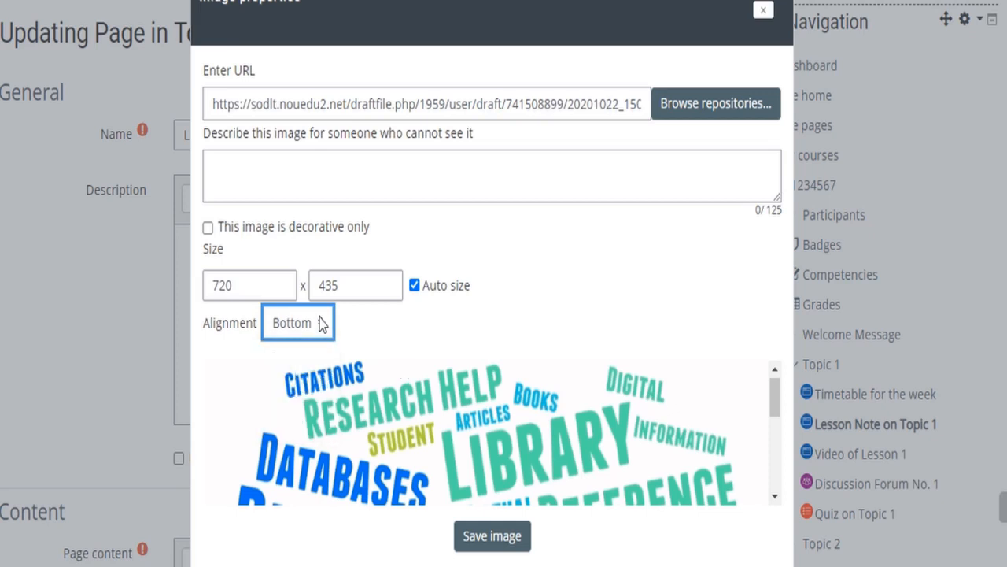
left_click(491, 537)
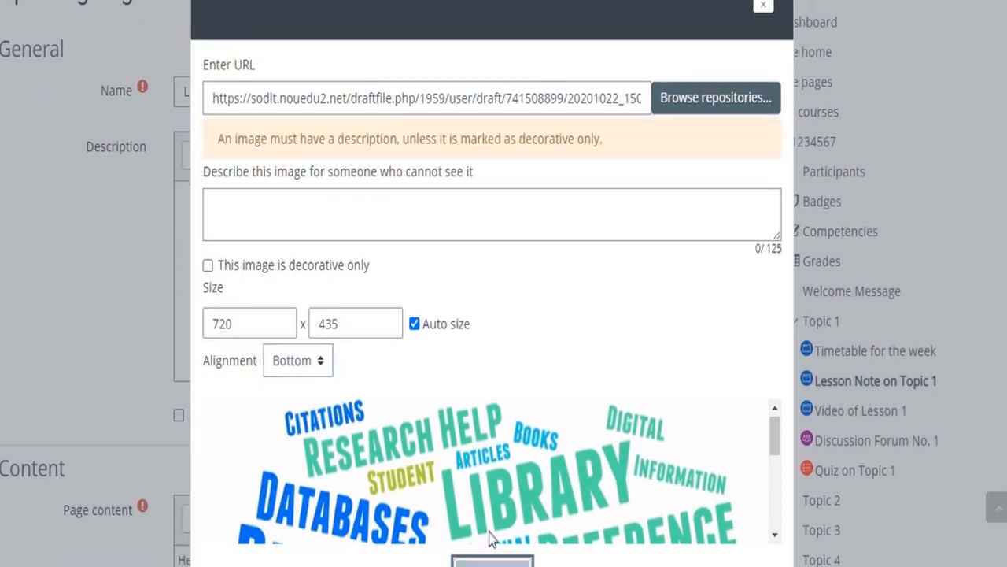
left_click(774, 535)
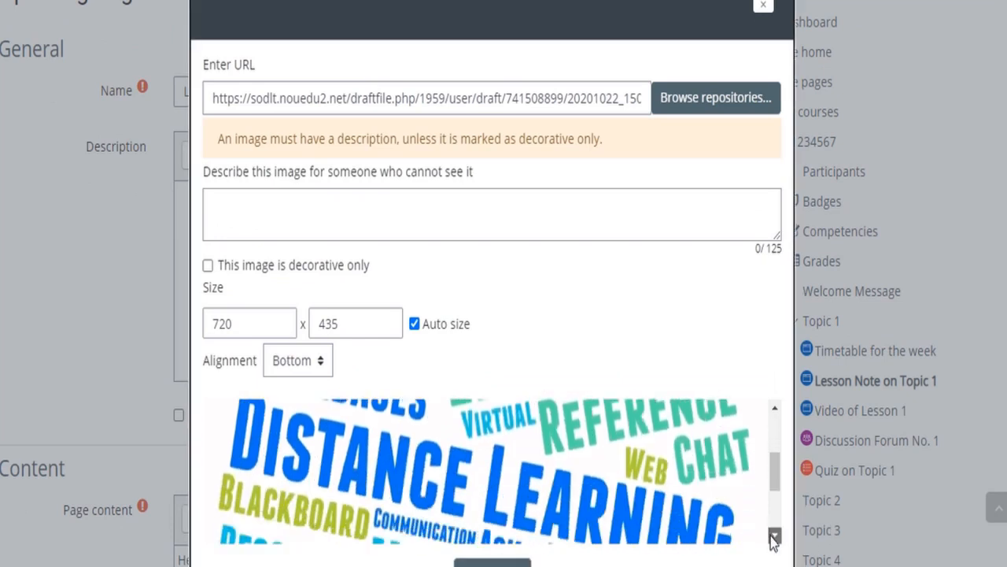
Describe the image as "Image for Topic 1" and save it into the lesson note's Description
left_click(774, 538)
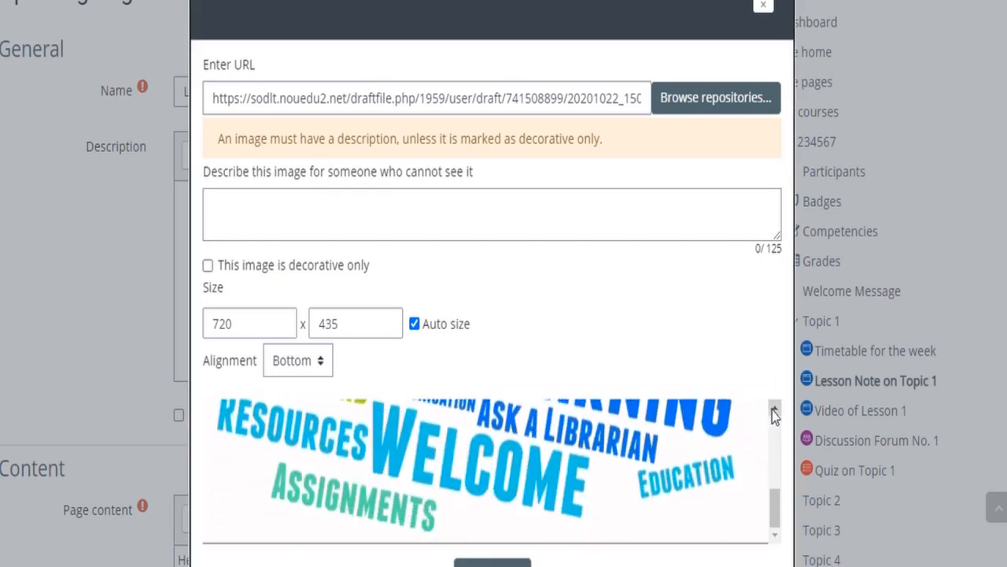
left_click(773, 412)
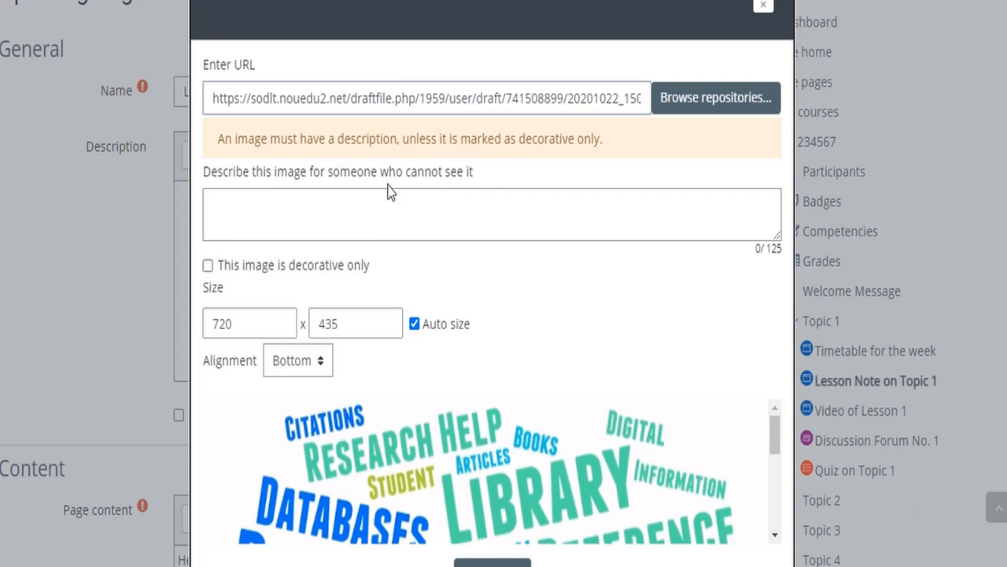
left_click(323, 224)
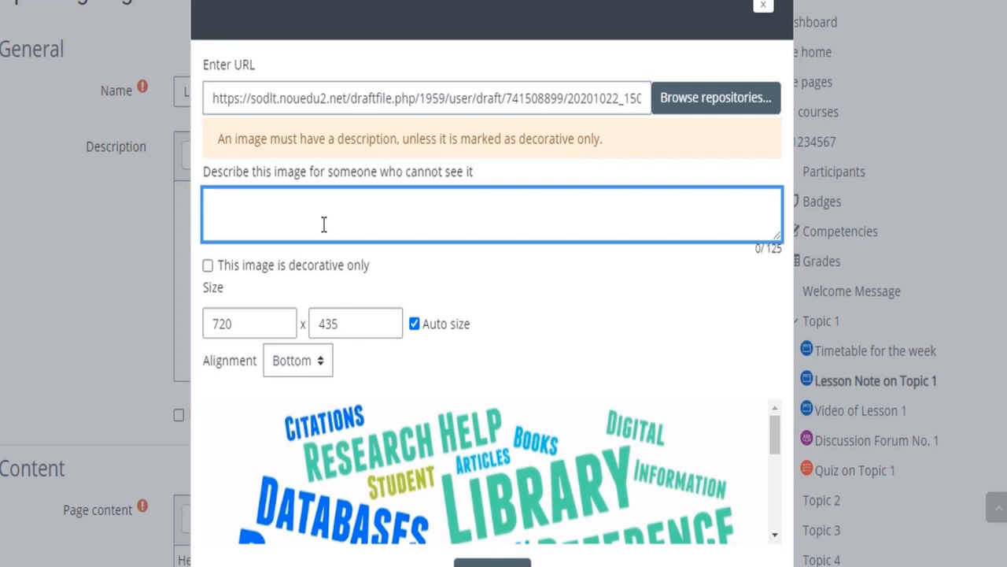
type("Image for T")
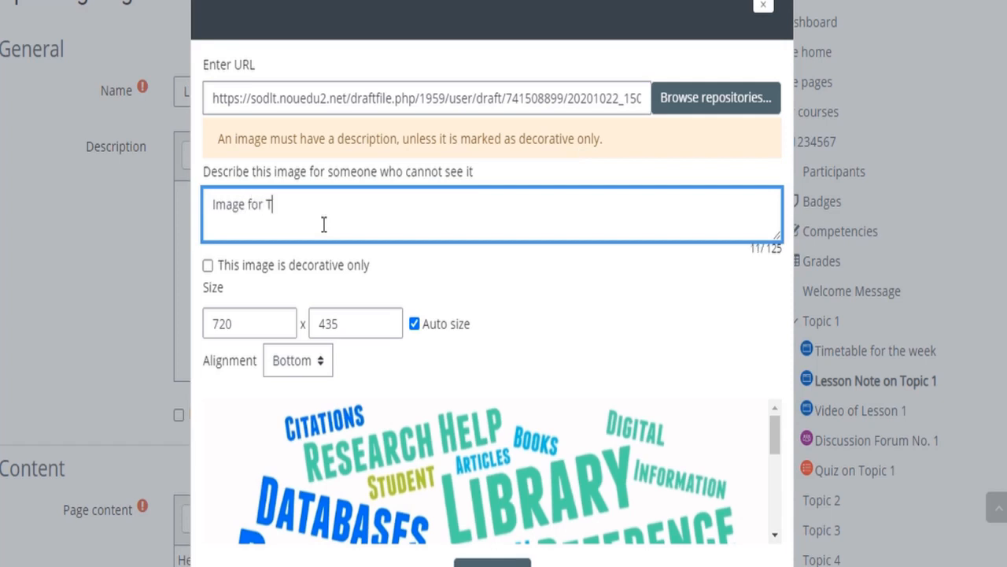
type("opic 1")
left_click(776, 536)
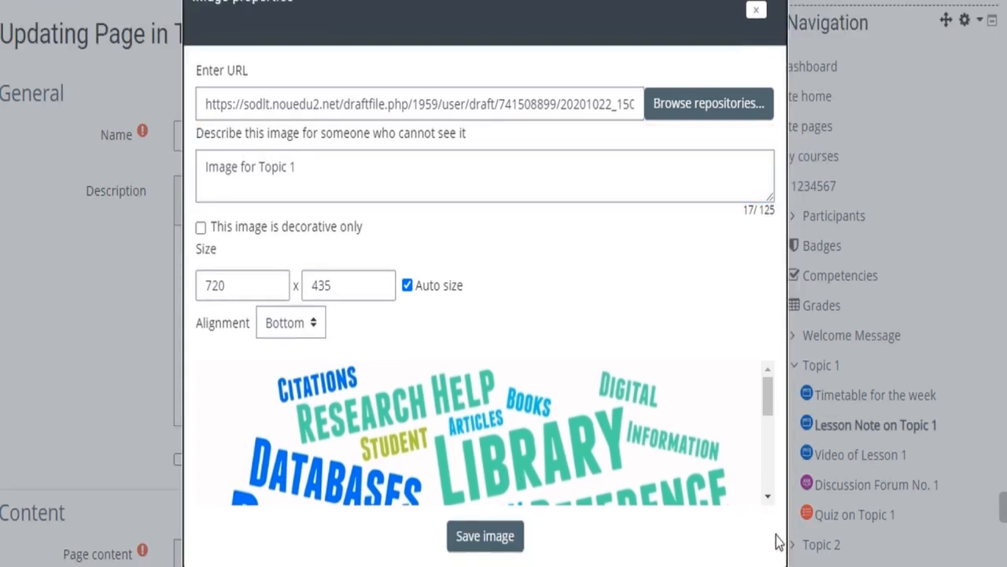
left_click(496, 545)
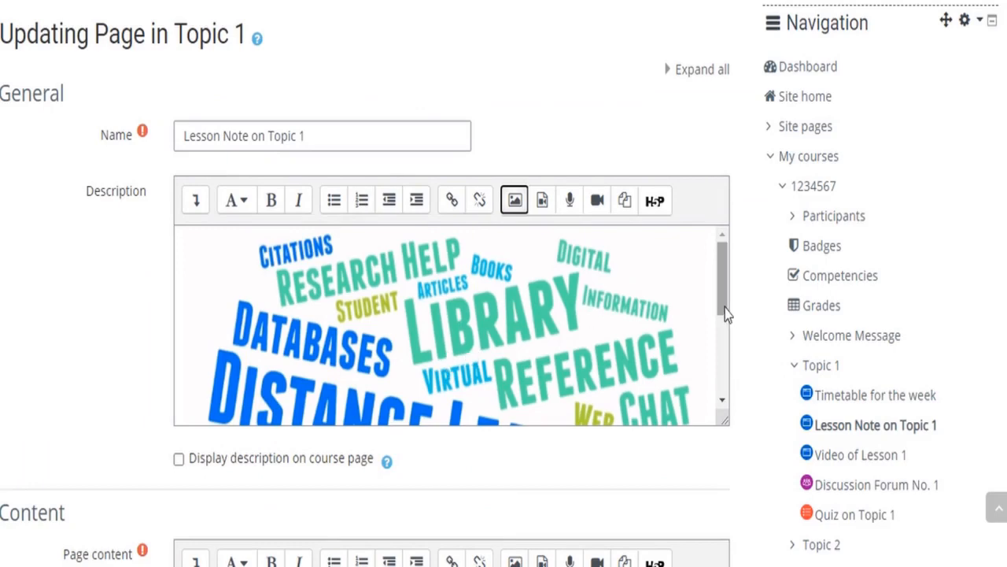
Enable displaying the description on the course page, then save the lesson note and return to the course
left_click_drag(724, 310, 725, 387)
scroll(725, 387, "up", 5)
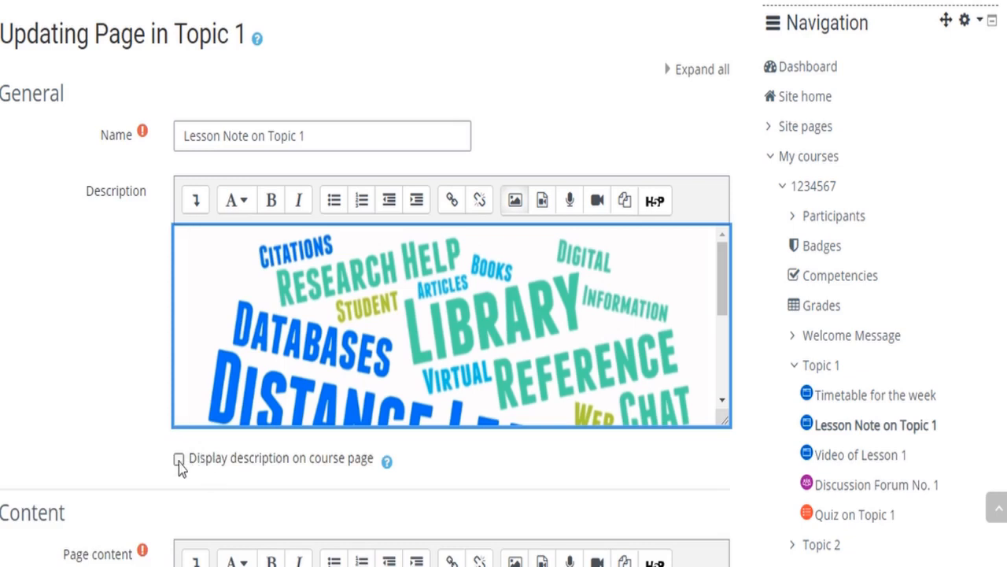
left_click(179, 461)
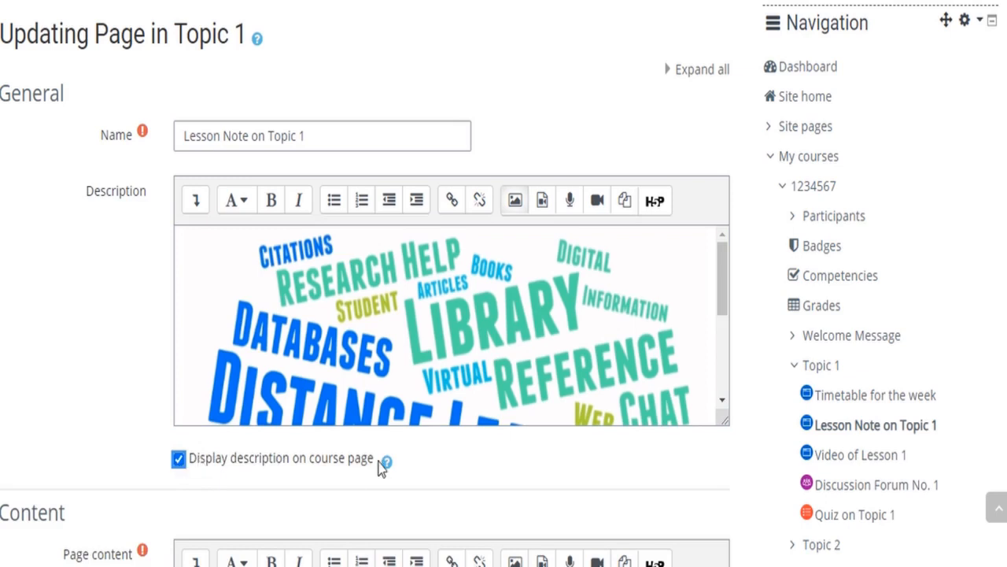
scroll(381, 464, "down", 5)
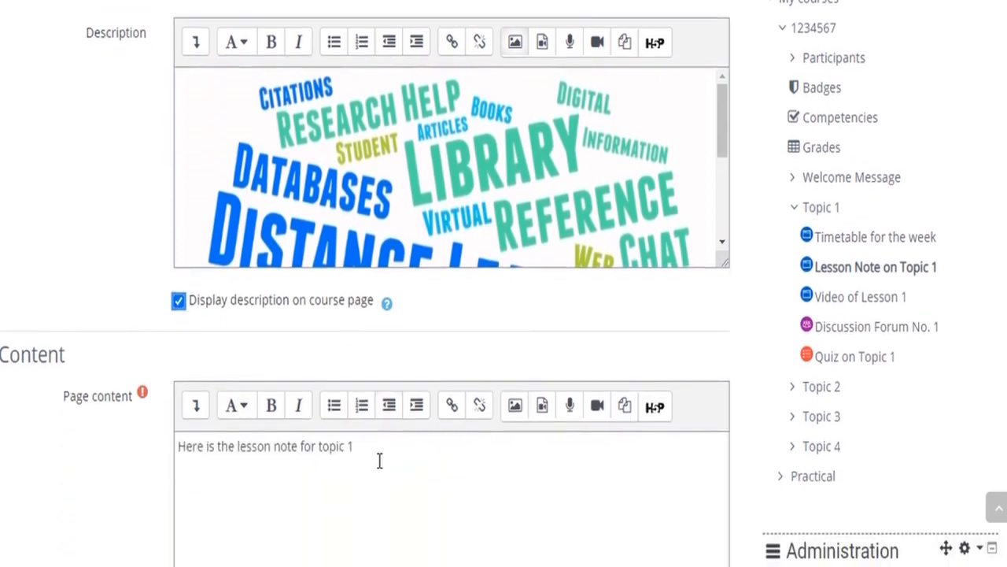
scroll(379, 461, "down", 4)
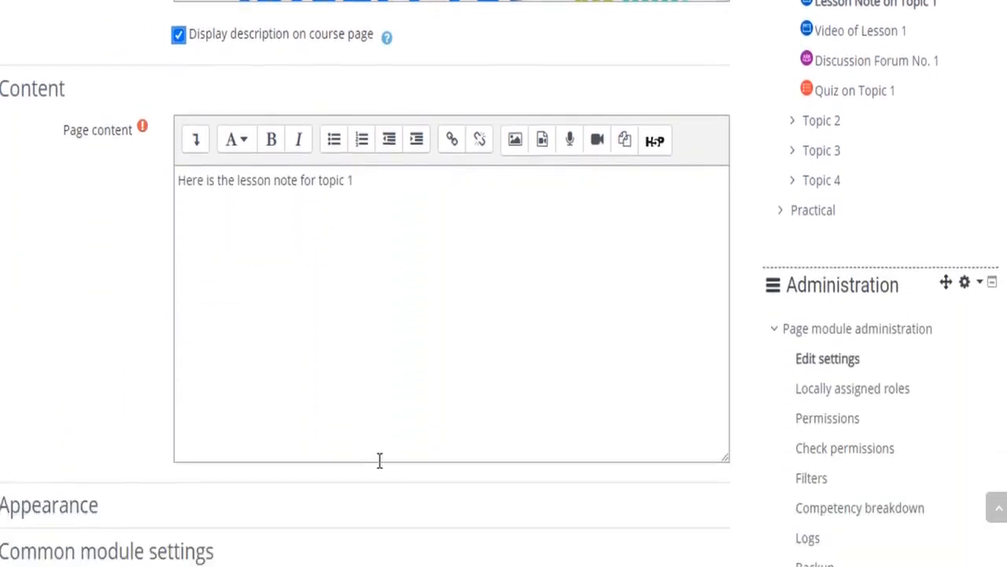
scroll(379, 466, "down", 2)
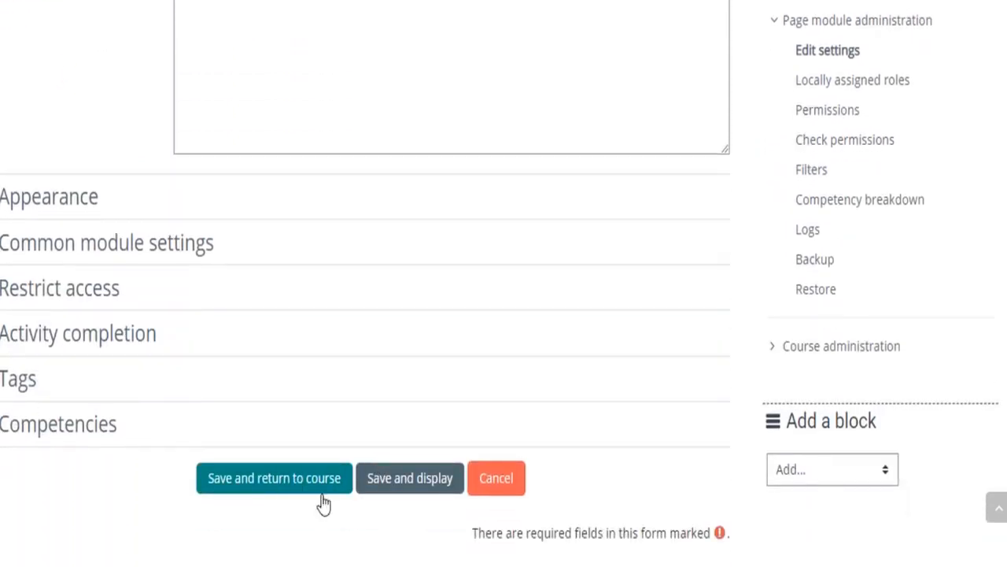
left_click(268, 485)
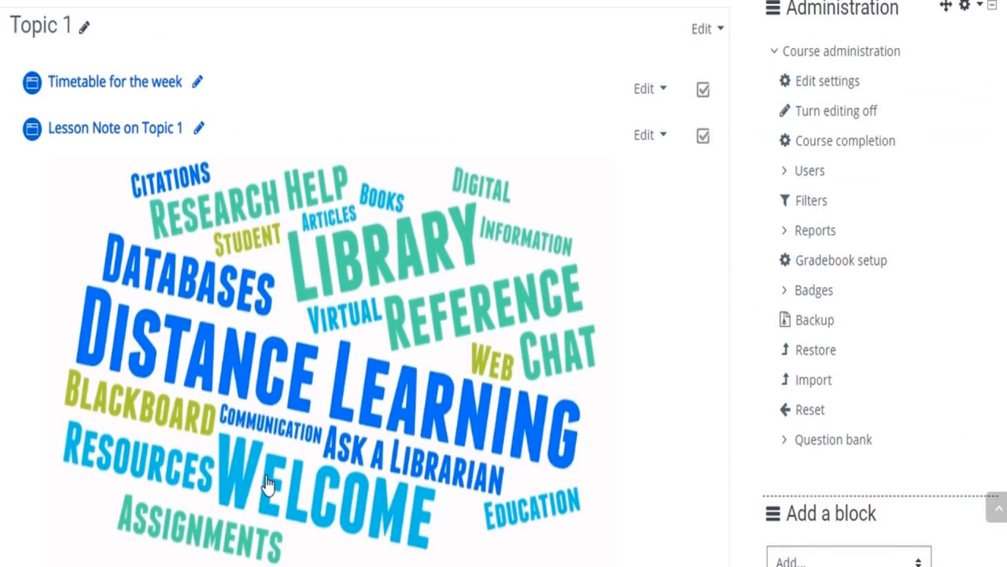
Examine how the image appears under Lesson Note on Topic 1 and among the other Topic 1 activities
scroll(268, 485, "down", 1)
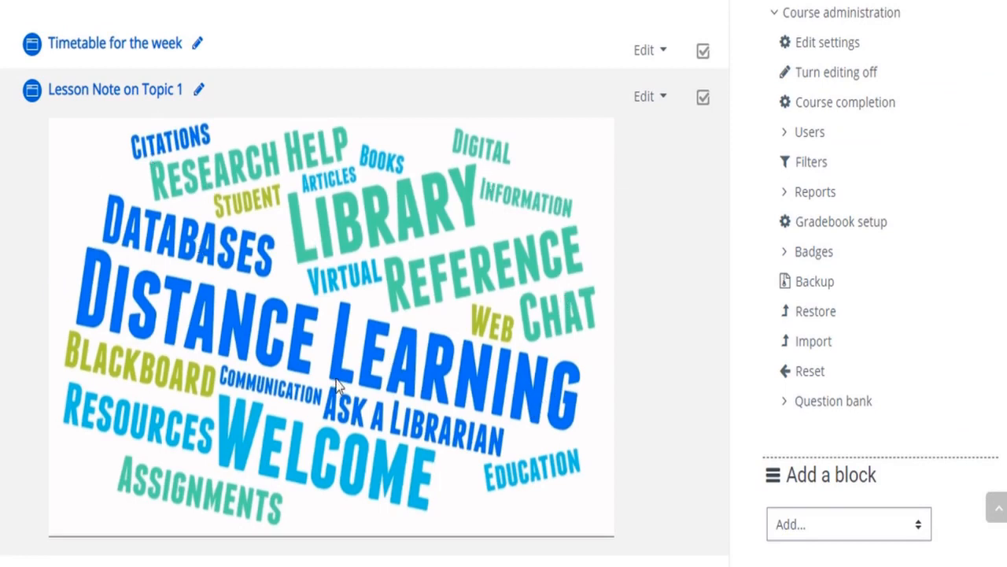
scroll(336, 383, "down", 2)
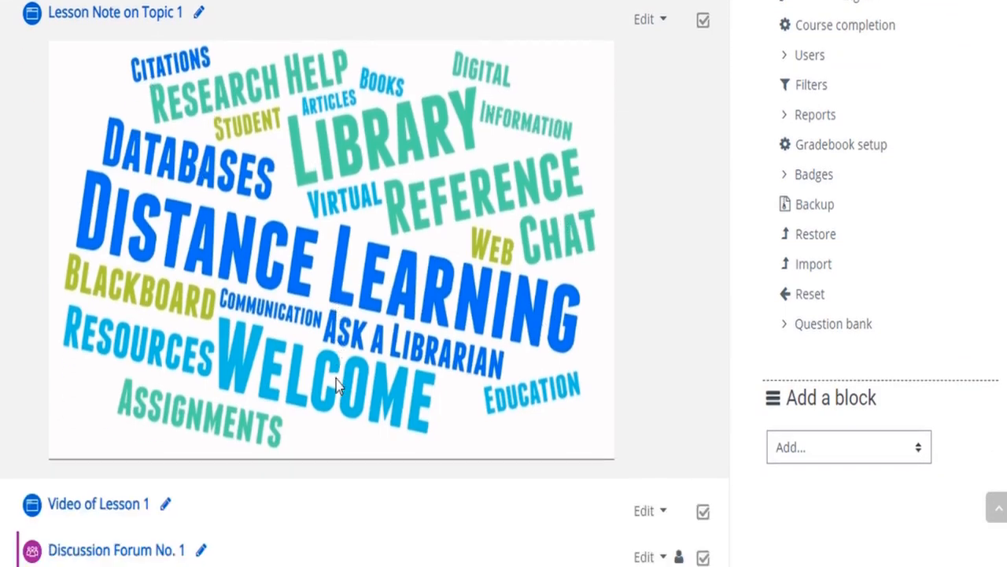
scroll(336, 379, "up", 1)
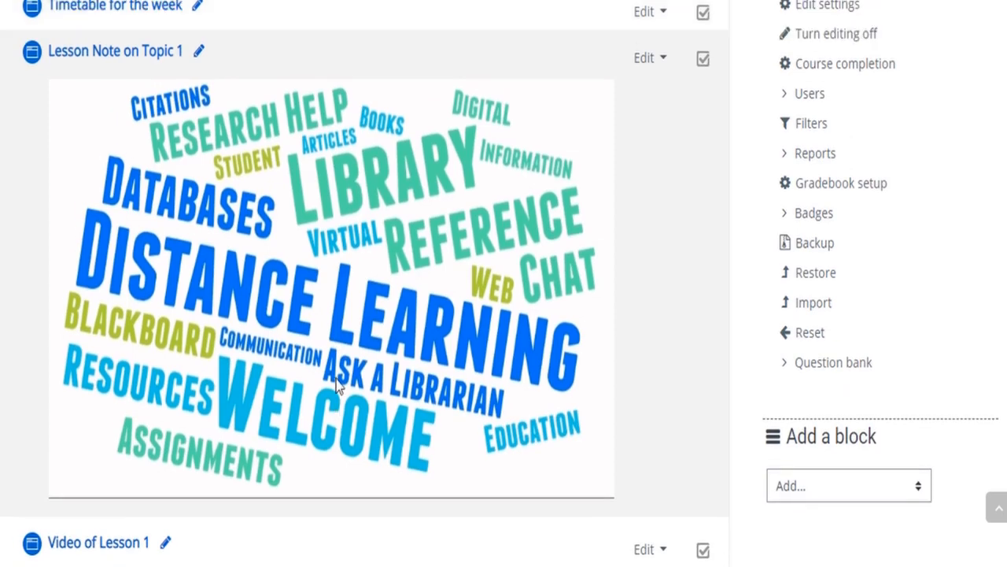
scroll(336, 380, "down", 2)
scroll(336, 379, "up", 3)
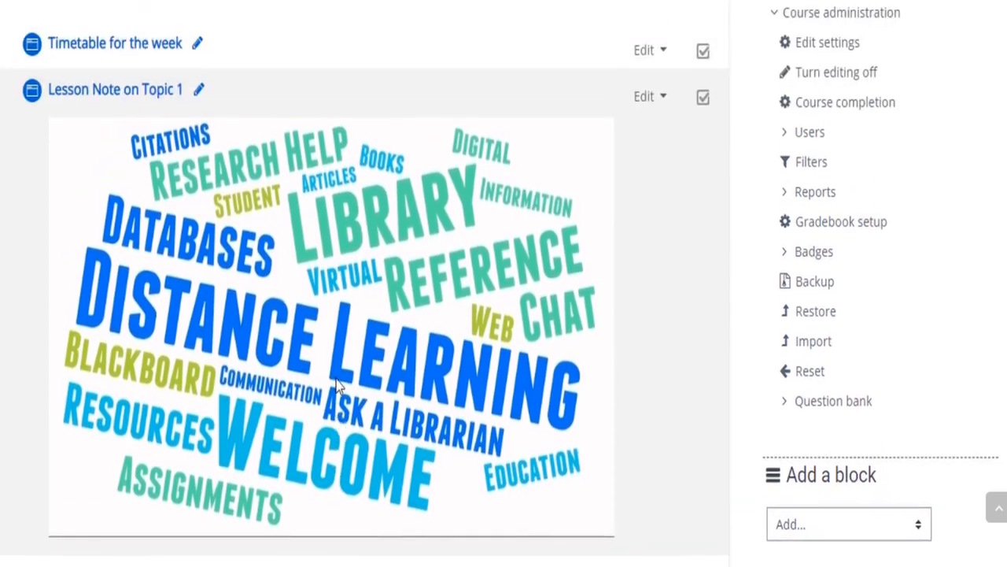
scroll(337, 381, "down", 2)
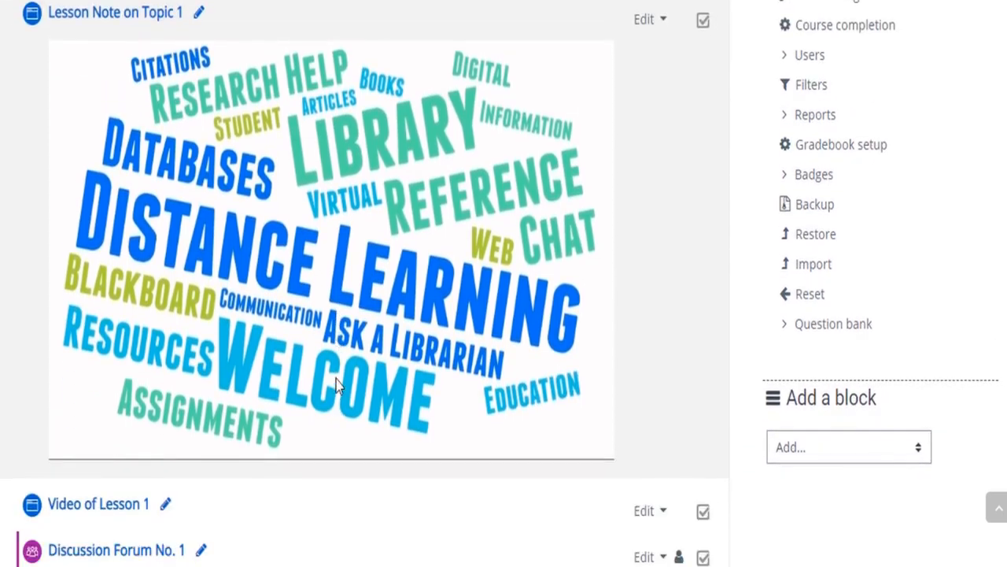
scroll(336, 379, "down", 1)
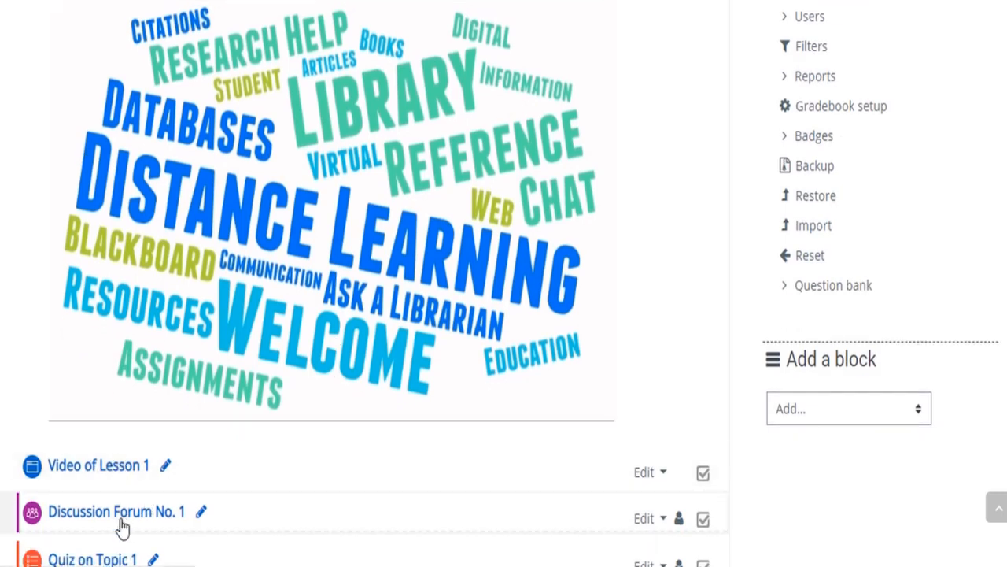
scroll(189, 511, "up", 1)
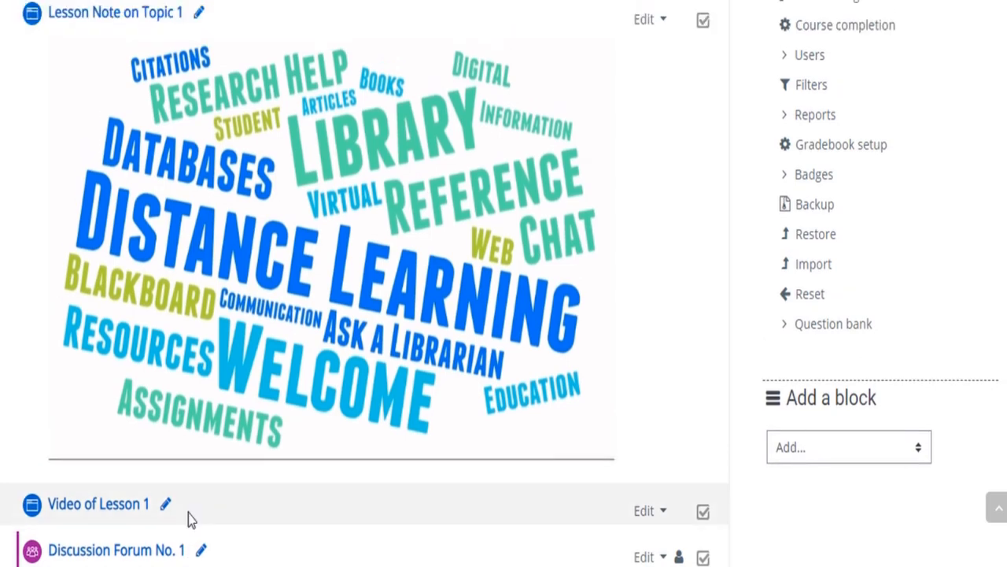
scroll(188, 513, "up", 2)
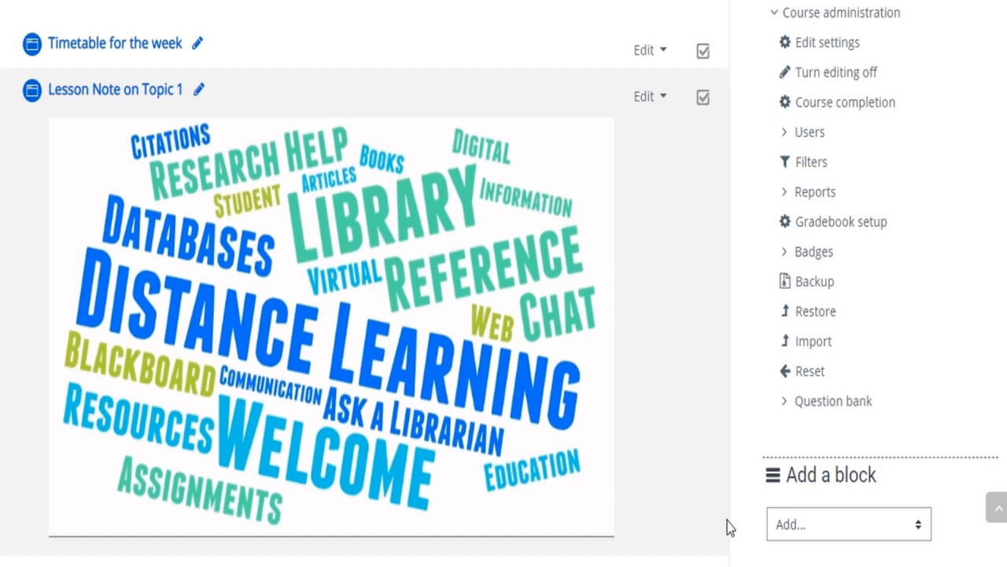
scroll(729, 527, "down", 5)
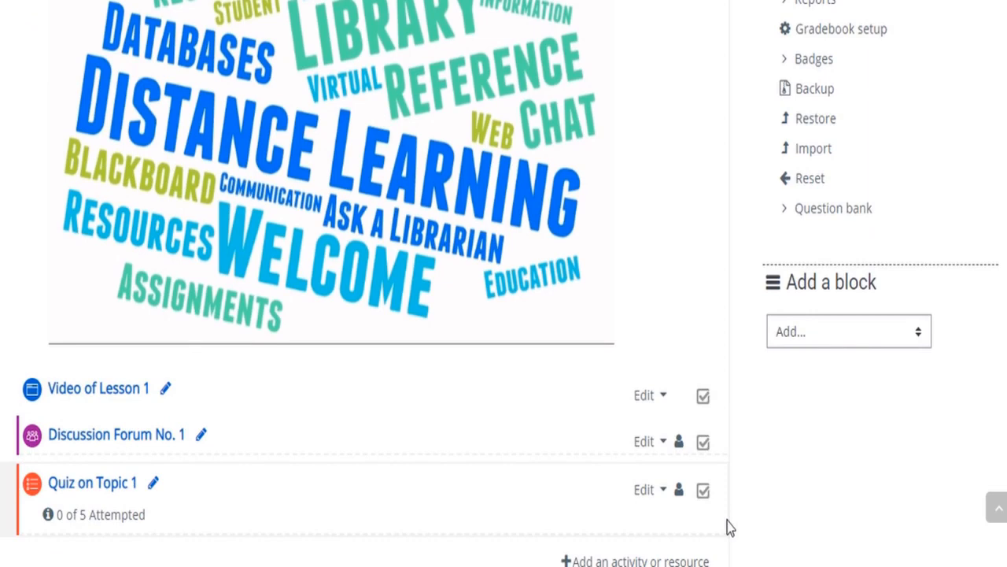
scroll(728, 527, "up", 5)
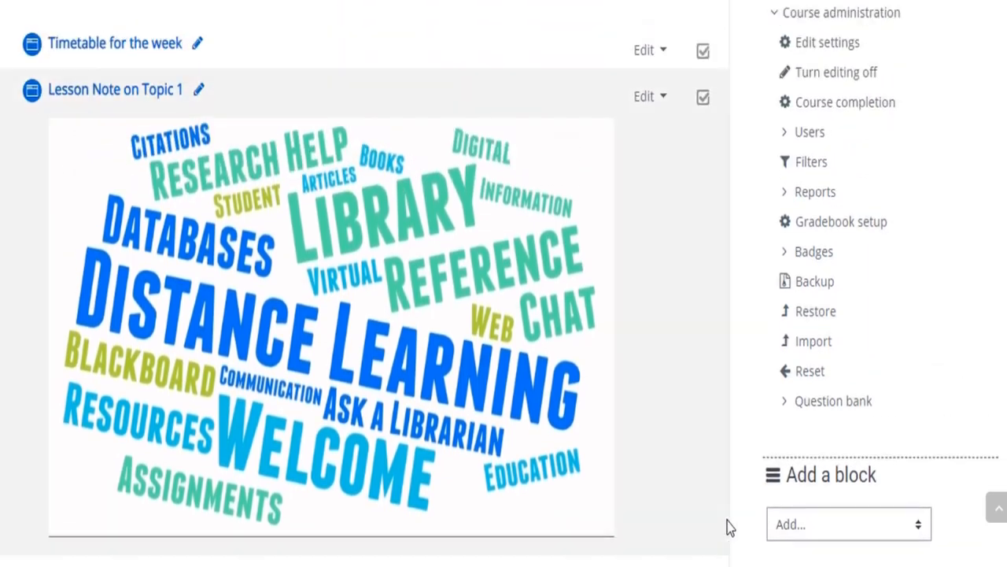